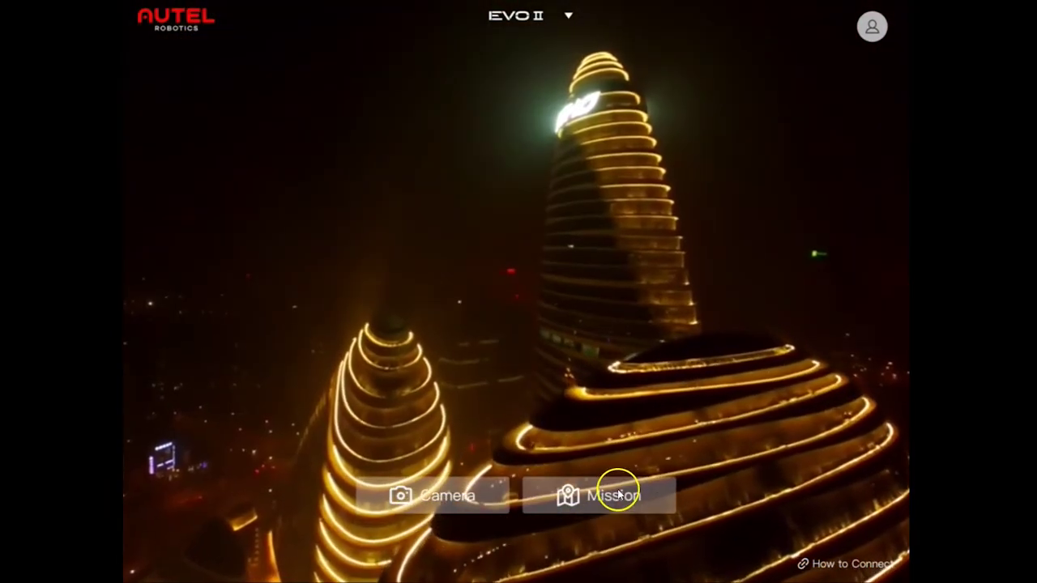
Open the Mission page showing Waypoint, Rectangular and Polygon mission types.
left_click(601, 495)
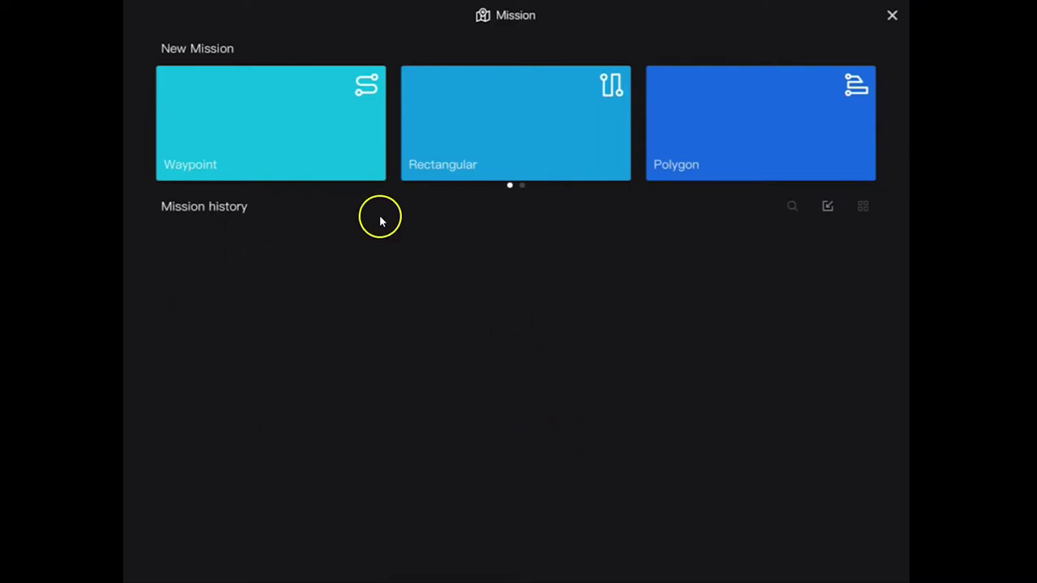
Create a Polygon mission on the GPS map type, zoomed in over the beach.
left_click(730, 143)
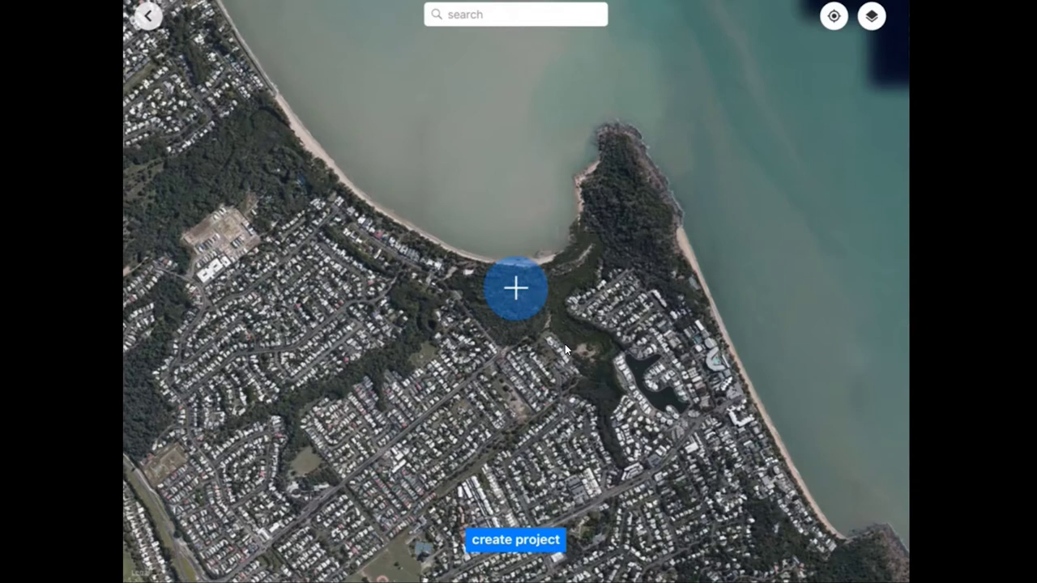
left_click(873, 18)
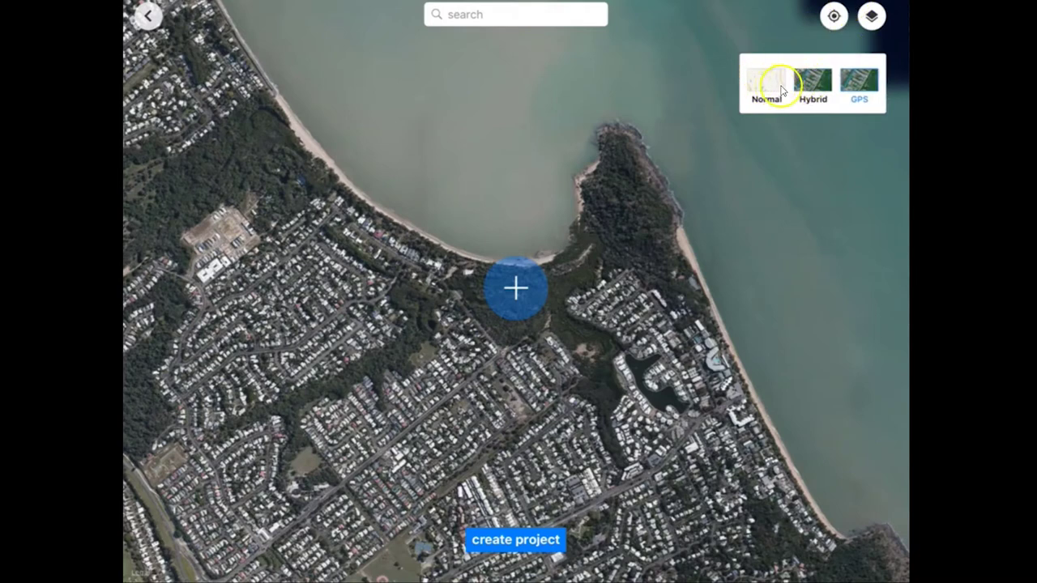
left_click(878, 89)
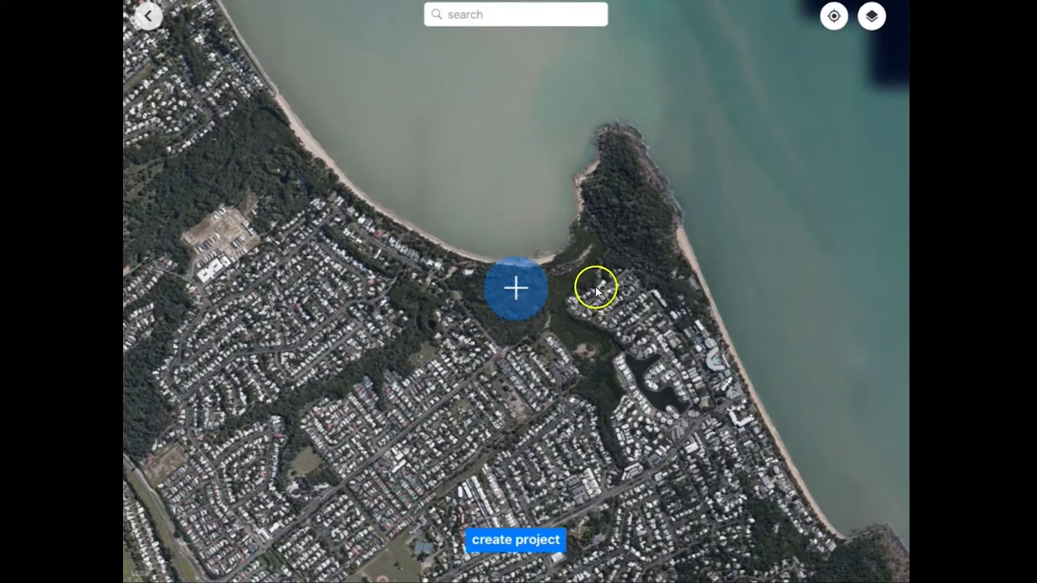
scroll(536, 256, "up", 3)
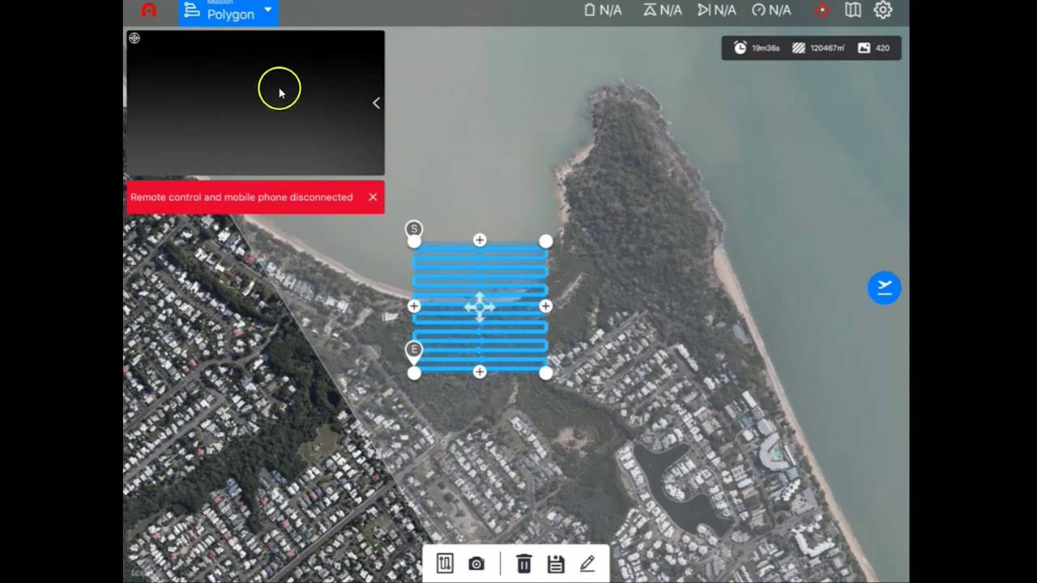
Hide the camera preview, zoom the map in and show the route parameters (60 m, 80% front overlap).
left_click(378, 103)
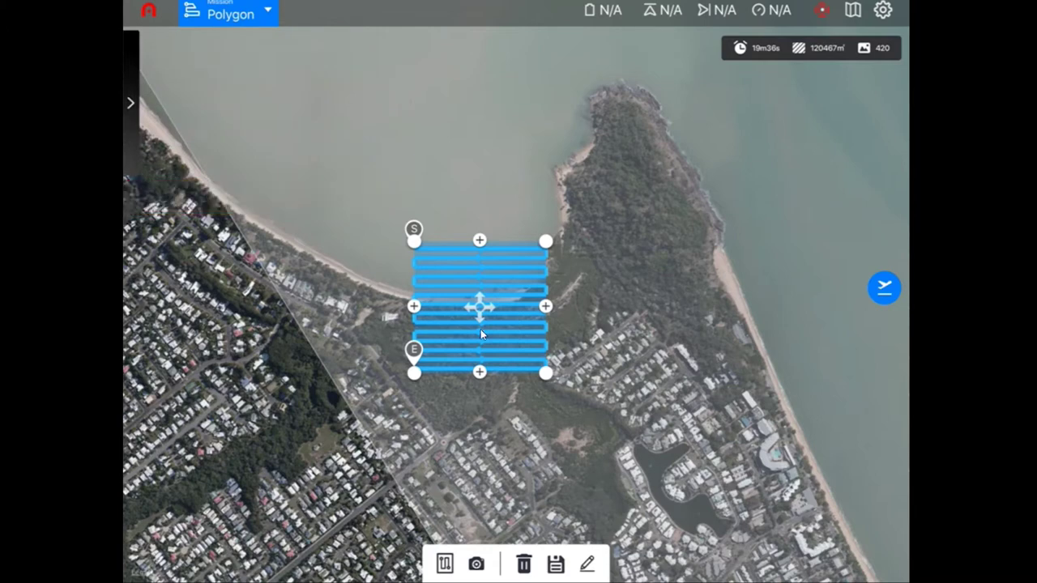
scroll(480, 329, "up", 3)
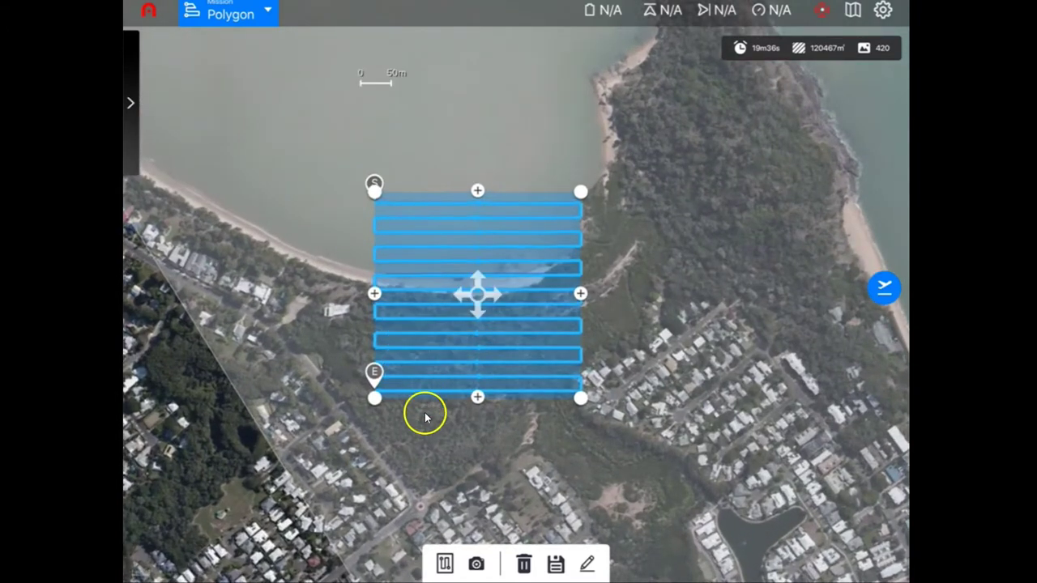
left_click(445, 564)
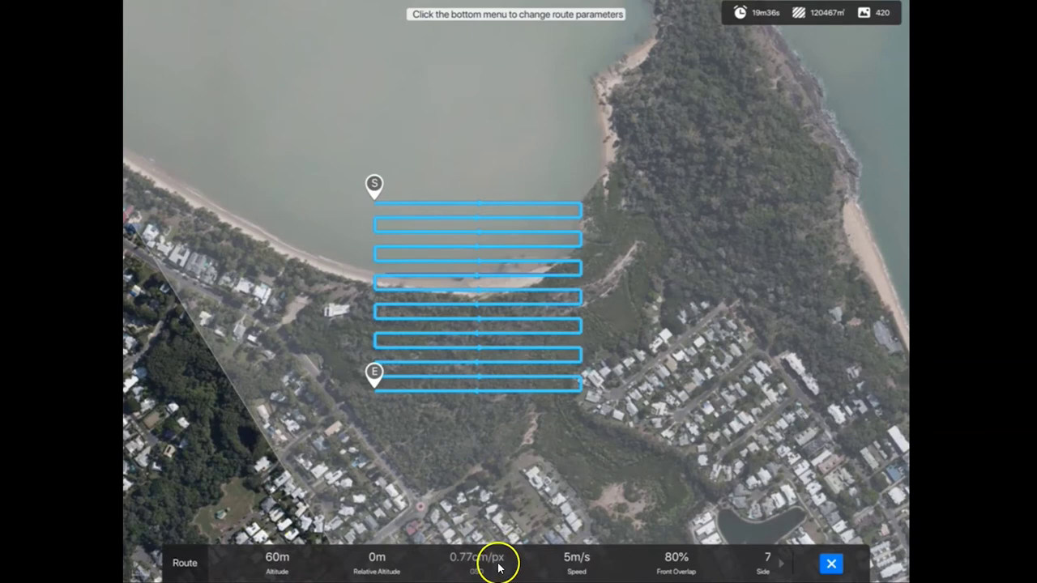
Change the survey altitude from 60 m to 80 m, giving 1.03 cm/px GSD.
left_click(279, 561)
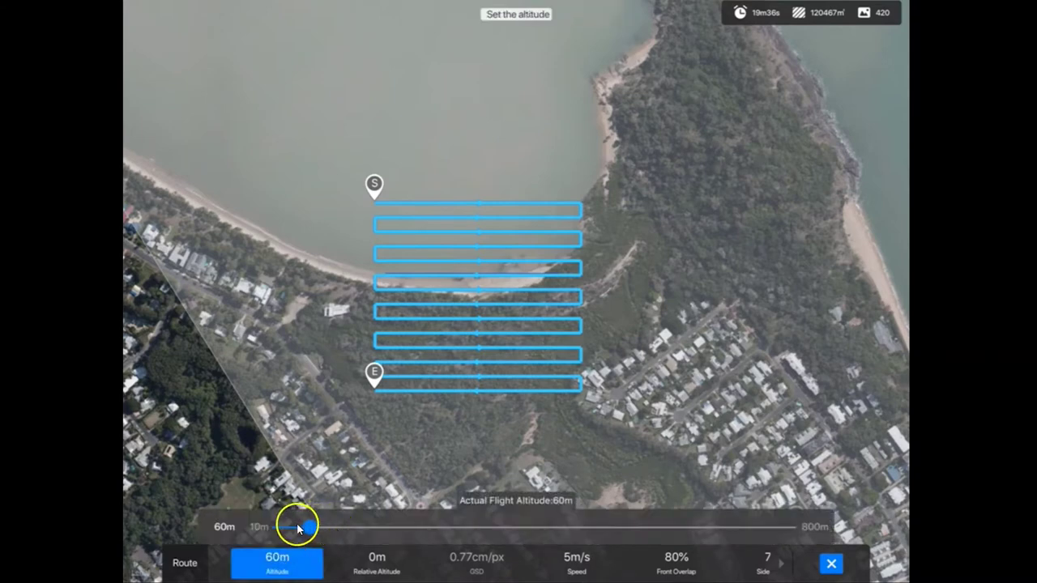
left_click(222, 528)
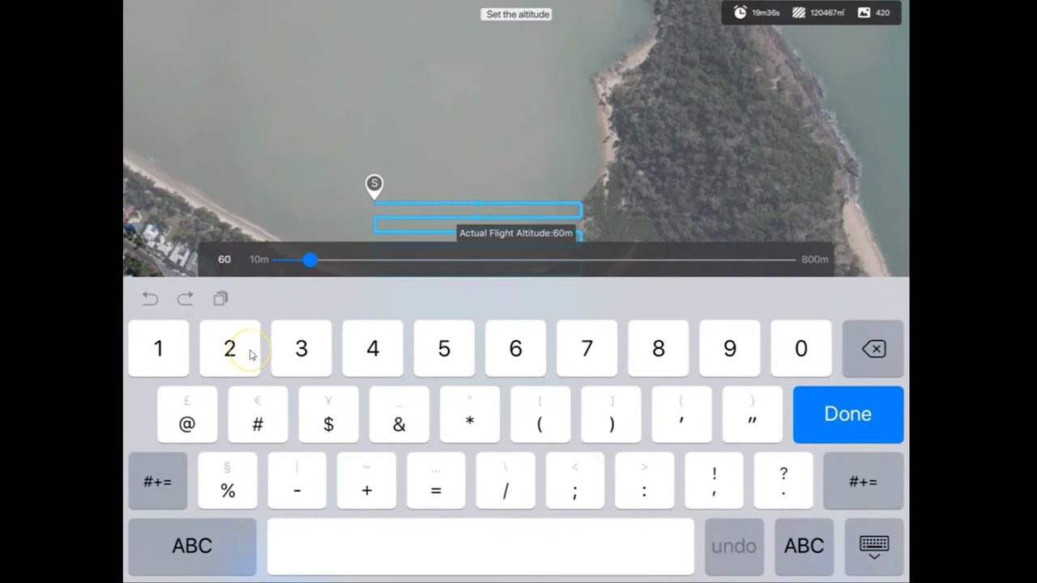
key("BackSpace")
type("8")
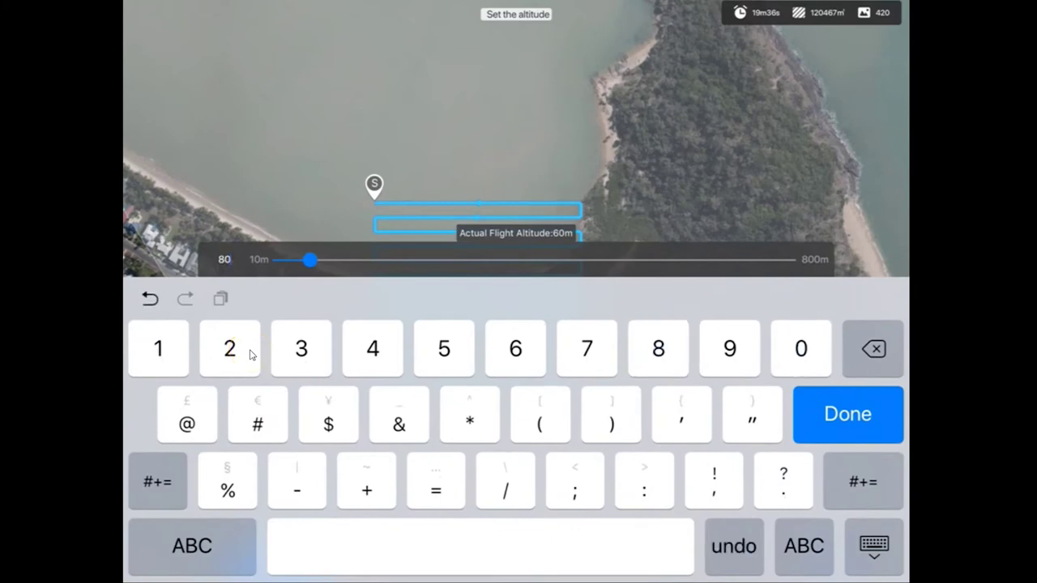
key("Return")
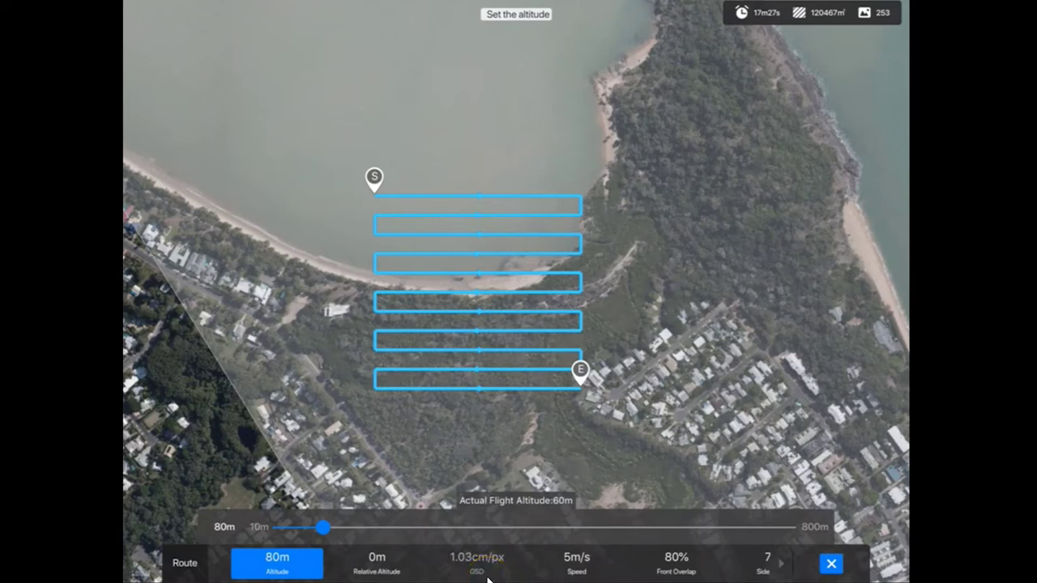
Set Side Overlap to 80%, raising the estimate to 22m20s and 368 photos.
left_click_drag(770, 563, 625, 563)
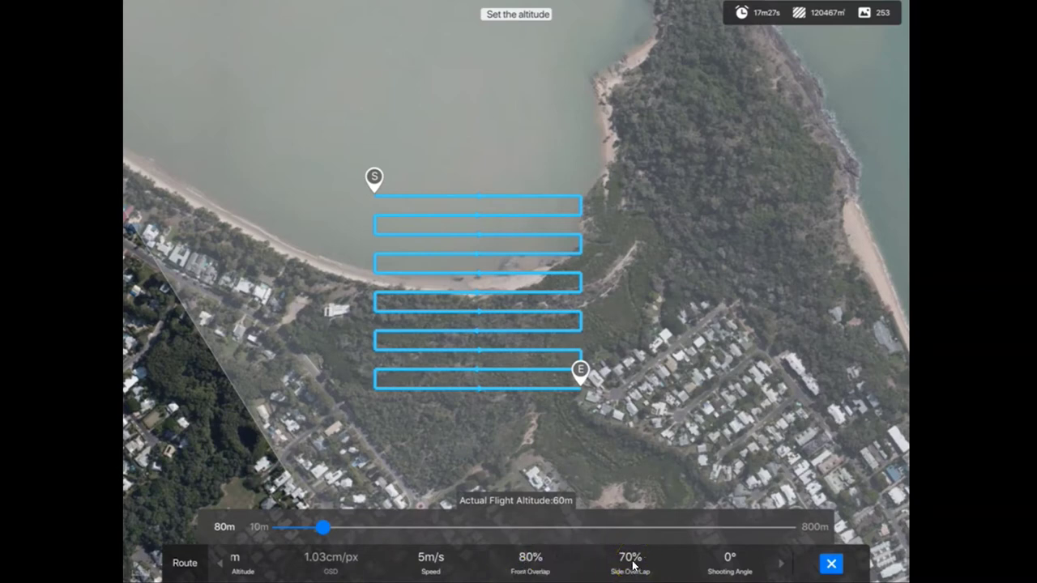
left_click(630, 565)
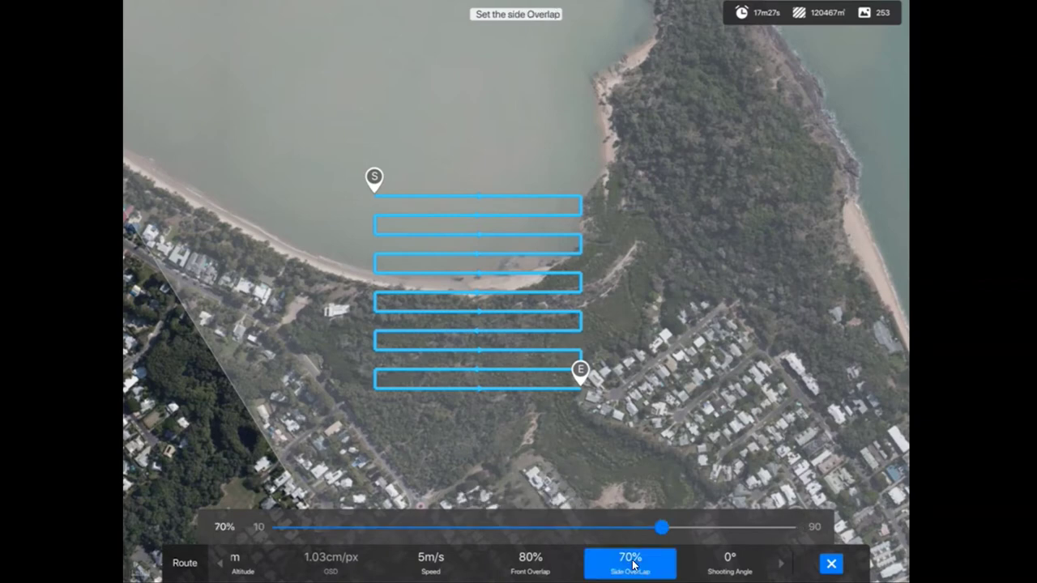
left_click(632, 565)
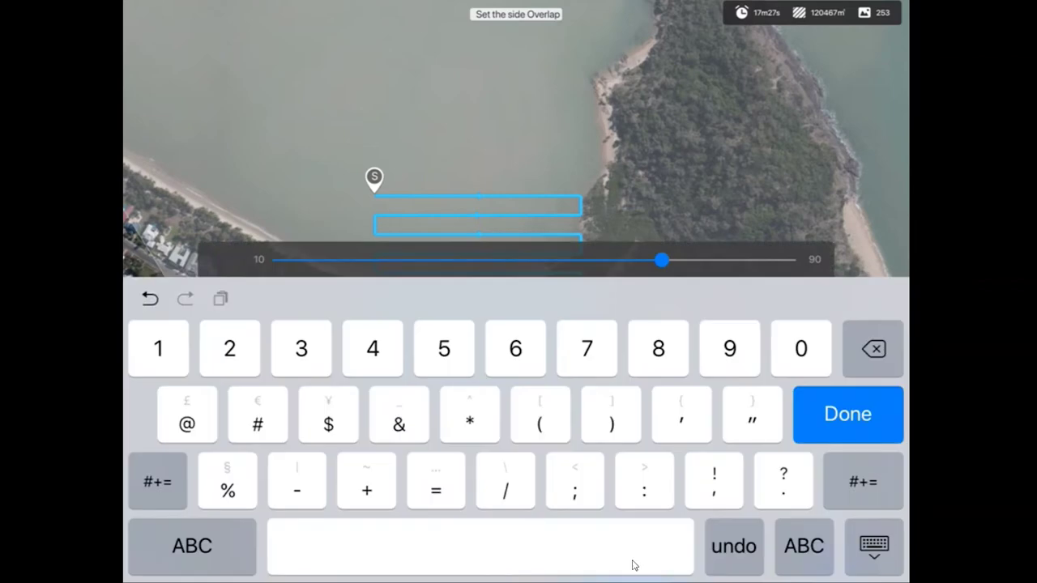
type("80")
key("Return")
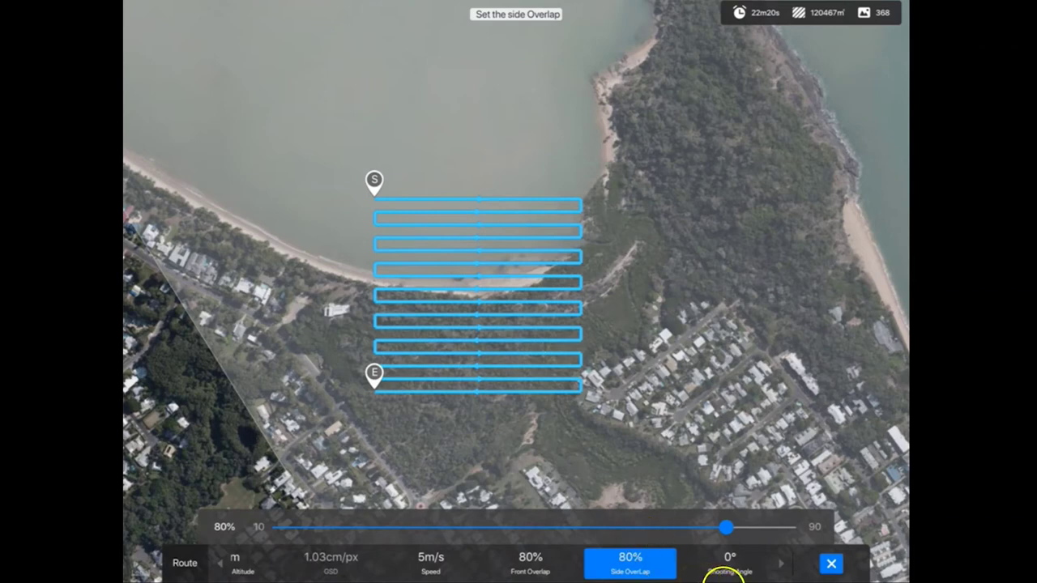
scroll(741, 571, "right", 1)
scroll(746, 571, "right", 3)
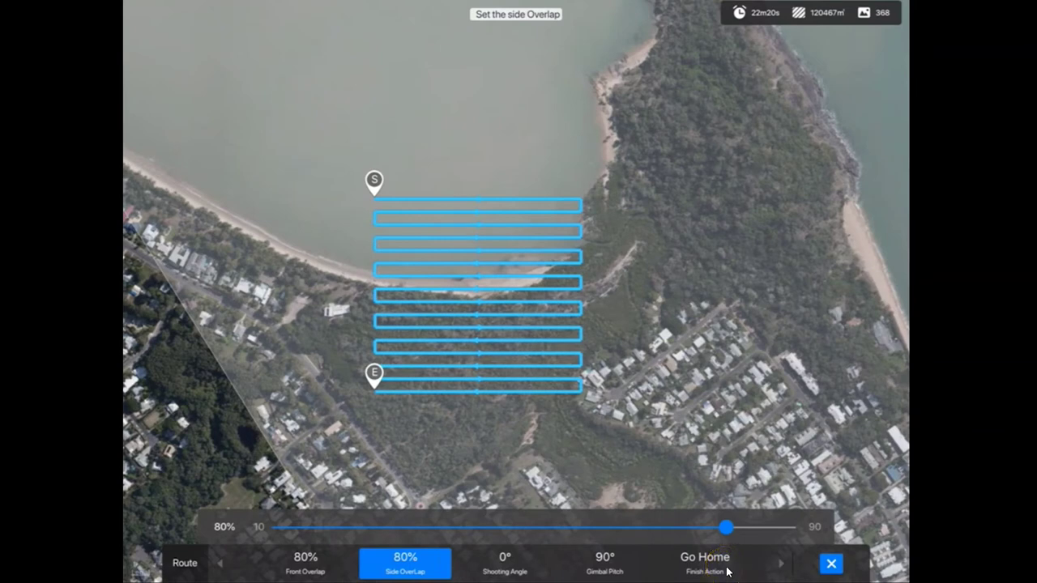
left_click(726, 571)
Close the parameter bar and shift the polygon along the shoreline, shrinking it to 73636 m².
left_click(831, 563)
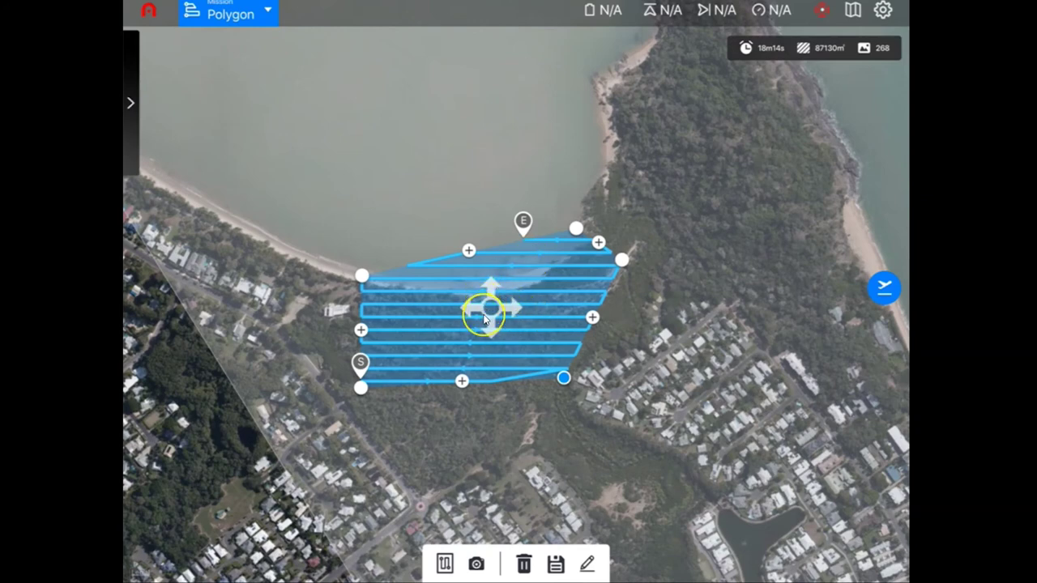
left_click_drag(484, 318, 490, 314)
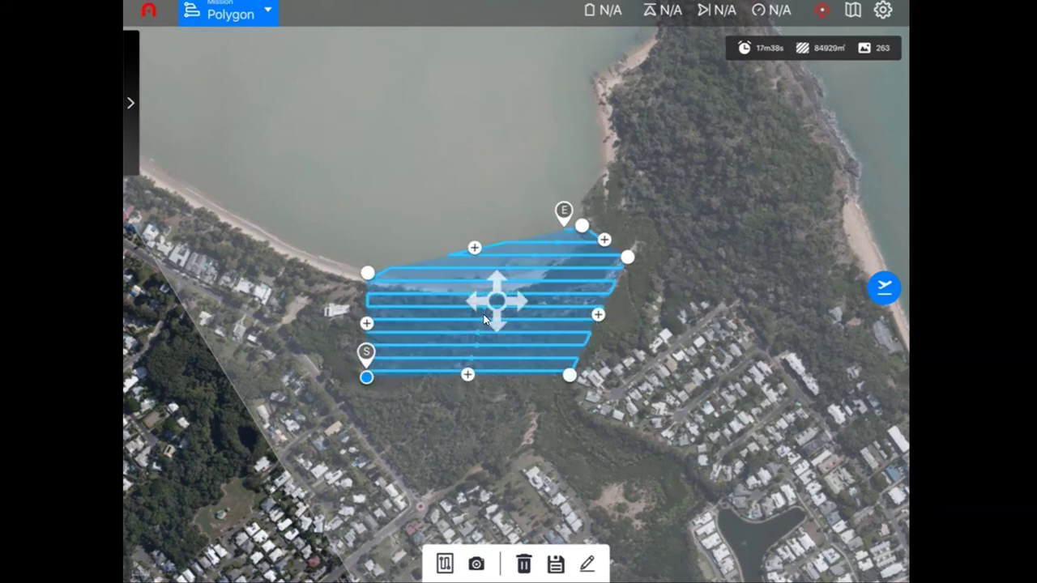
scroll(490, 311, "up", 3)
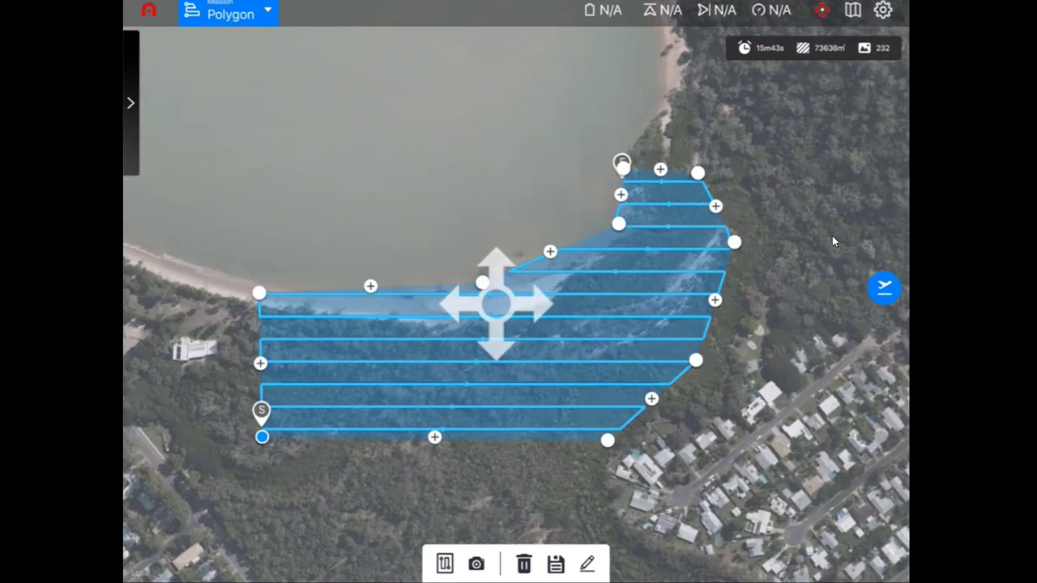
Rename the mission from 'New Mission 1' to 'kewarra beach 2002' and save it.
left_click(591, 564)
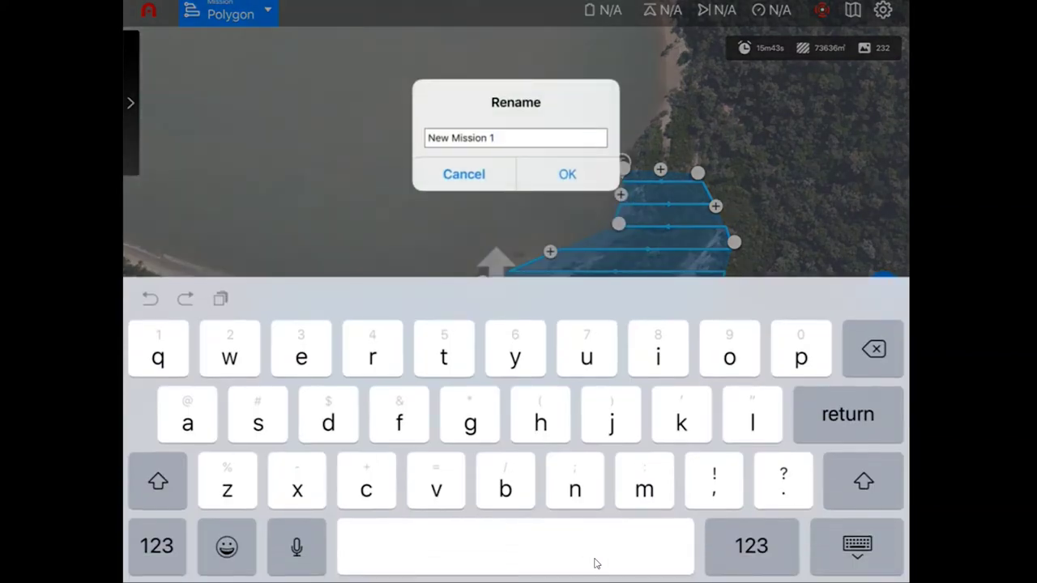
key("BackSpace")
key("BackSpace")
key("BackSpace")
key("BackSpace")
key("BackSpace")
key("BackSpace")
key("BackSpace")
key("BackSpace")
key("BackSpace")
key("BackSpace")
key("BackSpace")
key("BackSpace")
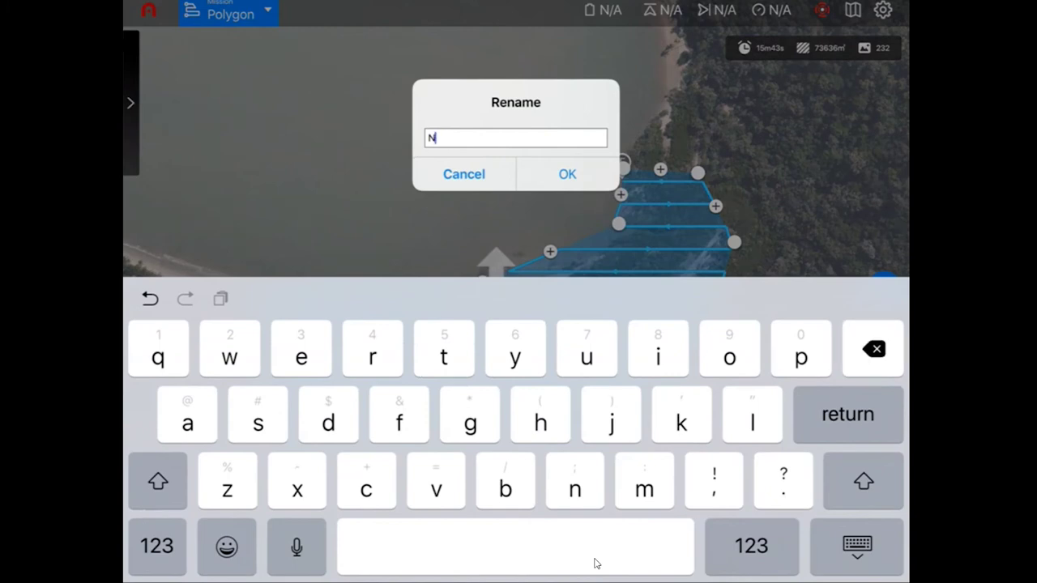
key("BackSpace")
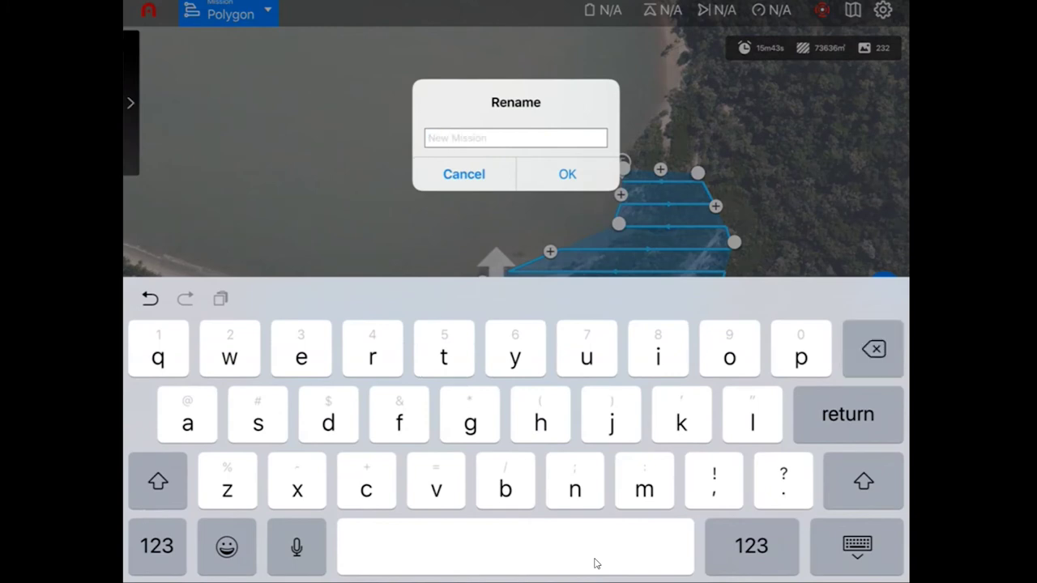
type("kewarra beach 2002")
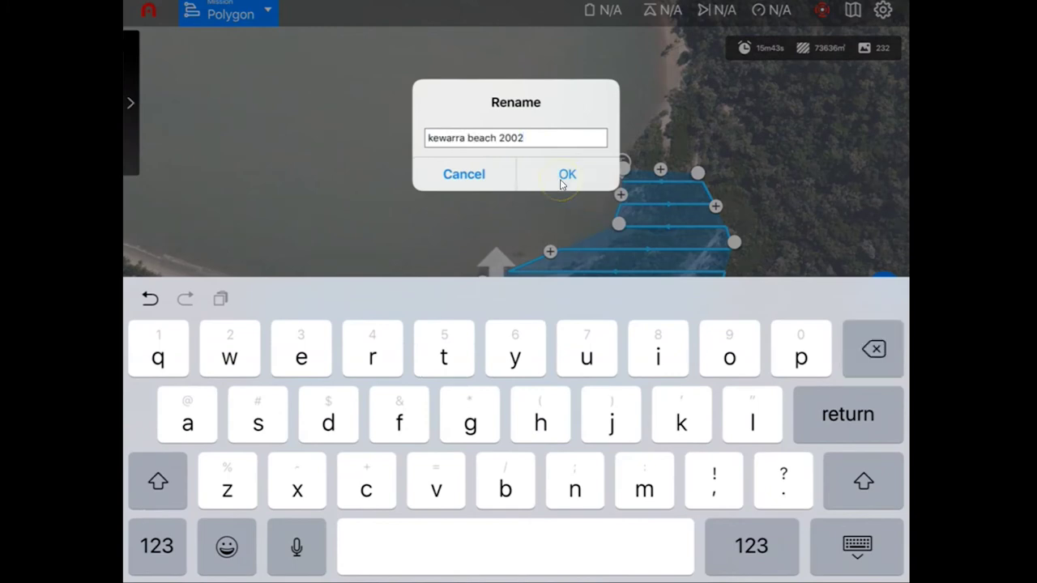
left_click(567, 175)
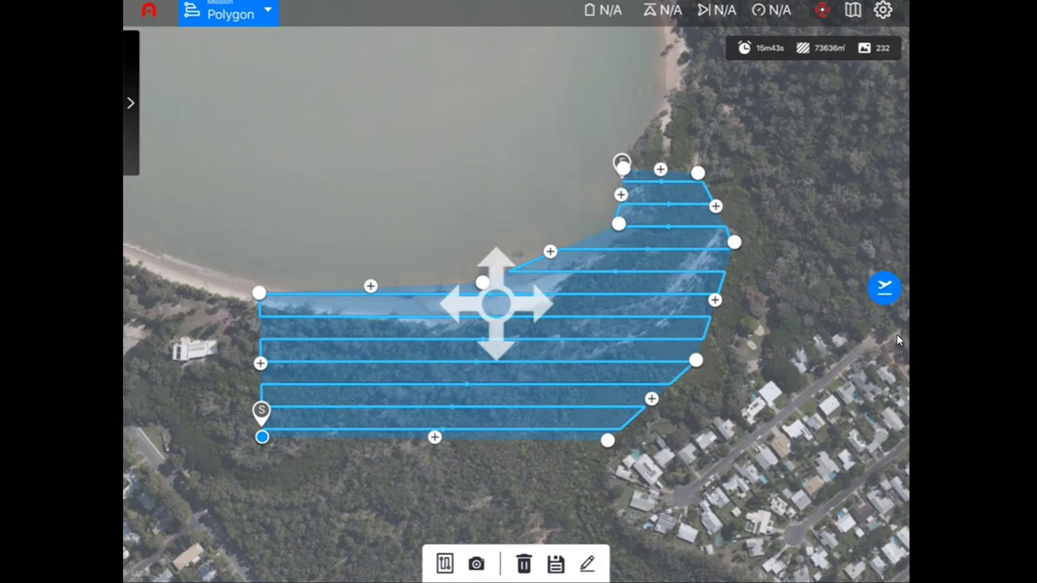
left_click(874, 294)
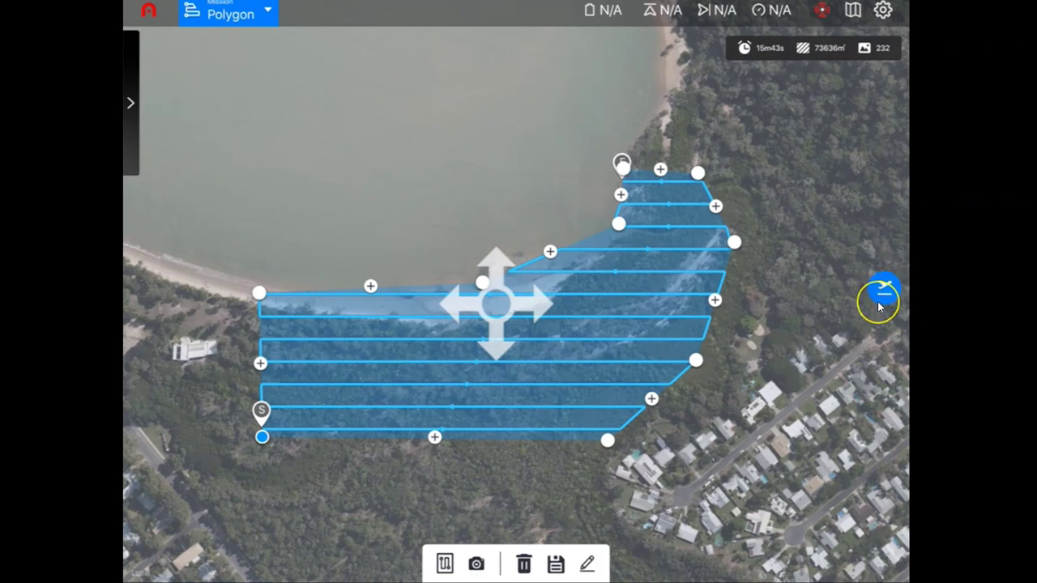